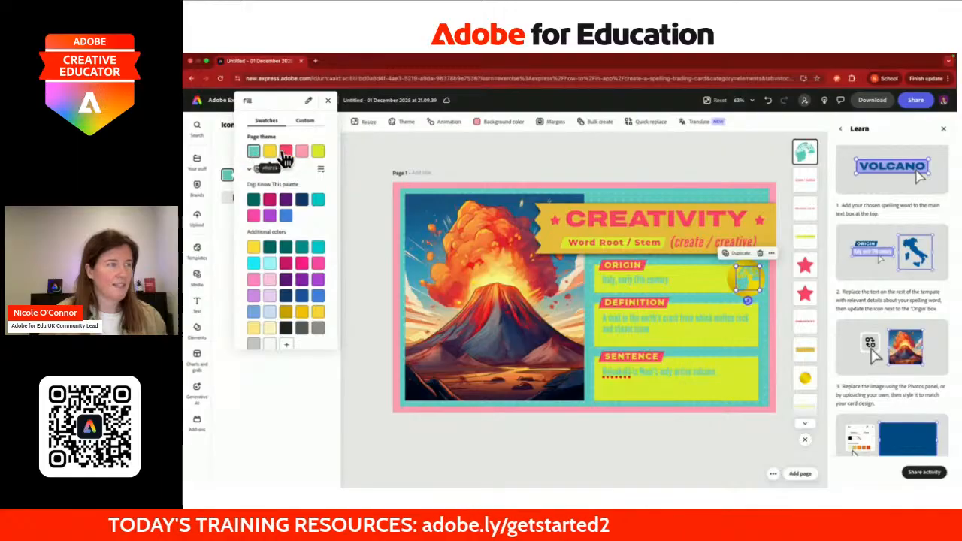
Recolor the head icon and the definition text with the red from the page theme.
{"action": "left_click", "coordinate": [286, 151]}
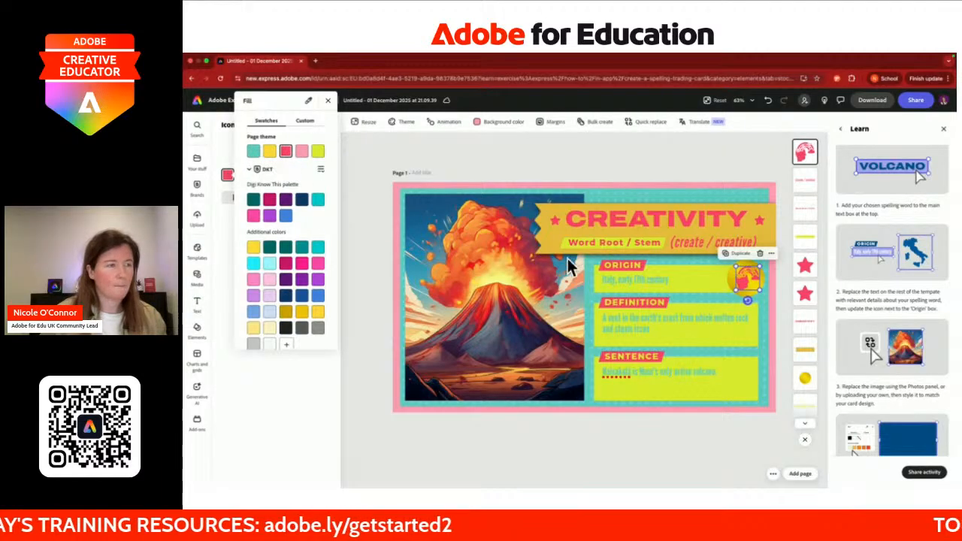
{"action": "left_click", "coordinate": [645, 321]}
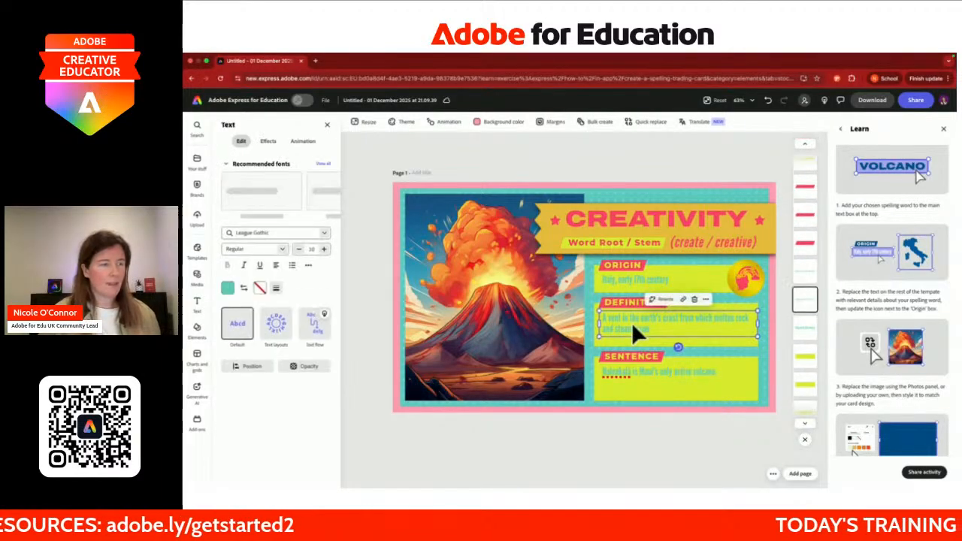
{"action": "left_click", "coordinate": [227, 287]}
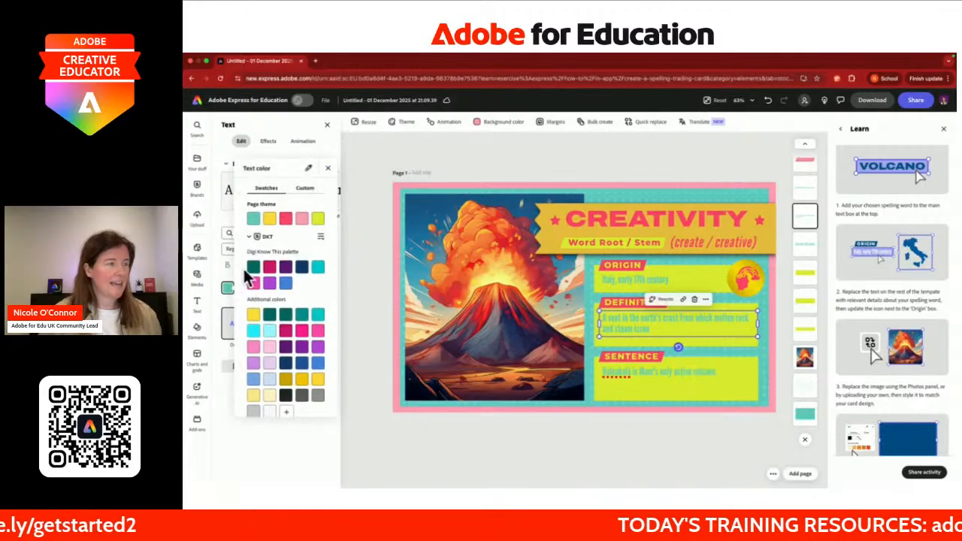
{"action": "left_click", "coordinate": [285, 218]}
Apply the page theme's red to the sentence text and the origin text, leaving nothing selected.
{"action": "left_click", "coordinate": [624, 370]}
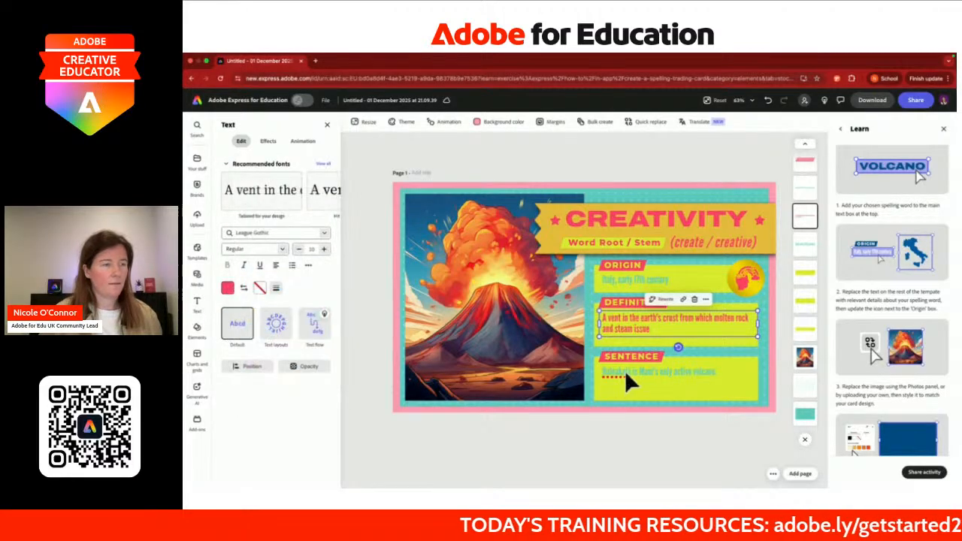
{"action": "left_click", "coordinate": [623, 370]}
{"action": "left_click", "coordinate": [227, 288]}
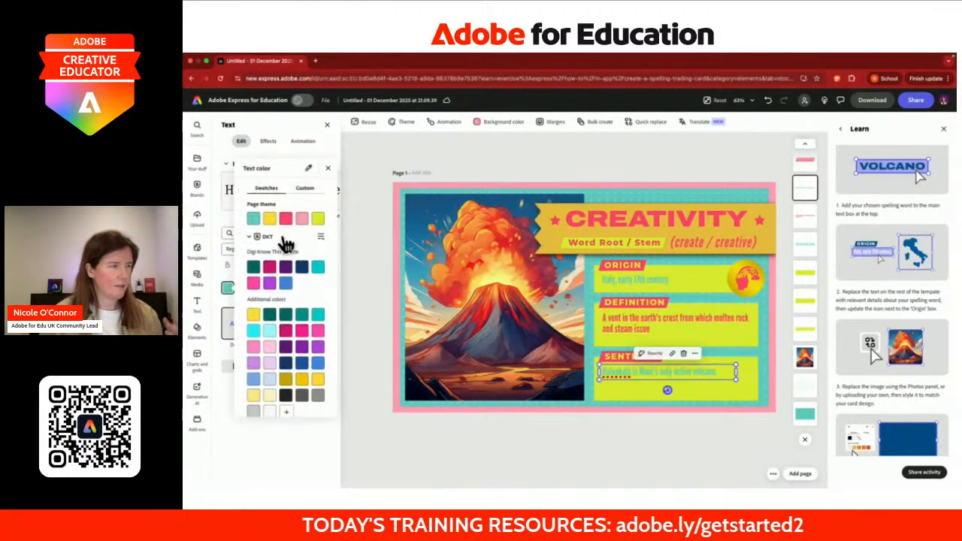
{"action": "left_click", "coordinate": [286, 219]}
{"action": "left_click", "coordinate": [619, 286]}
{"action": "left_click", "coordinate": [619, 286]}
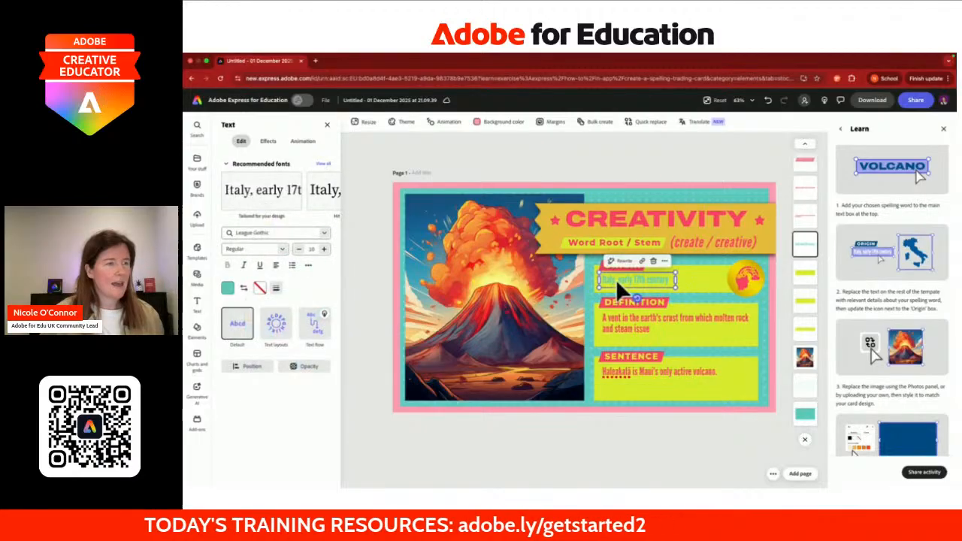
{"action": "left_click", "coordinate": [227, 287]}
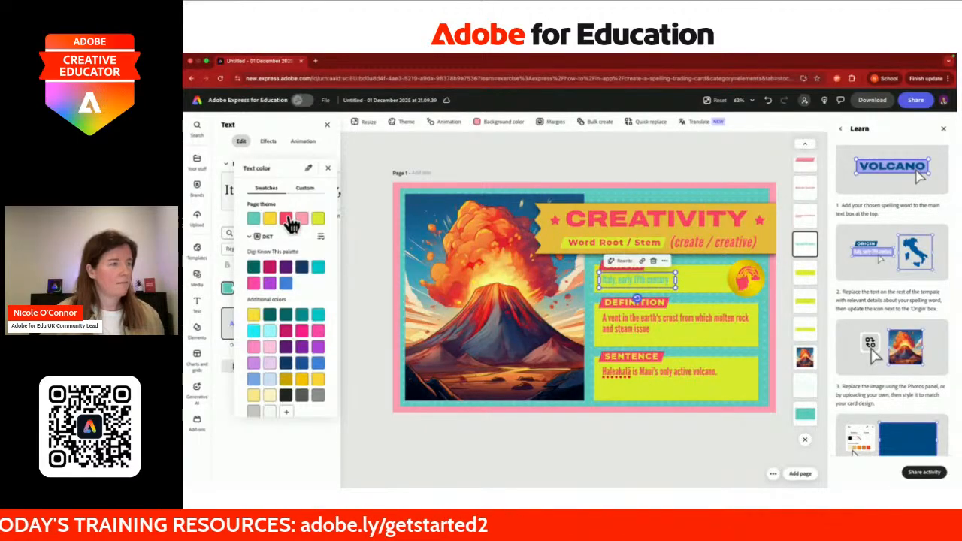
{"action": "left_click", "coordinate": [286, 219]}
{"action": "left_click", "coordinate": [645, 398]}
{"action": "left_click", "coordinate": [645, 398]}
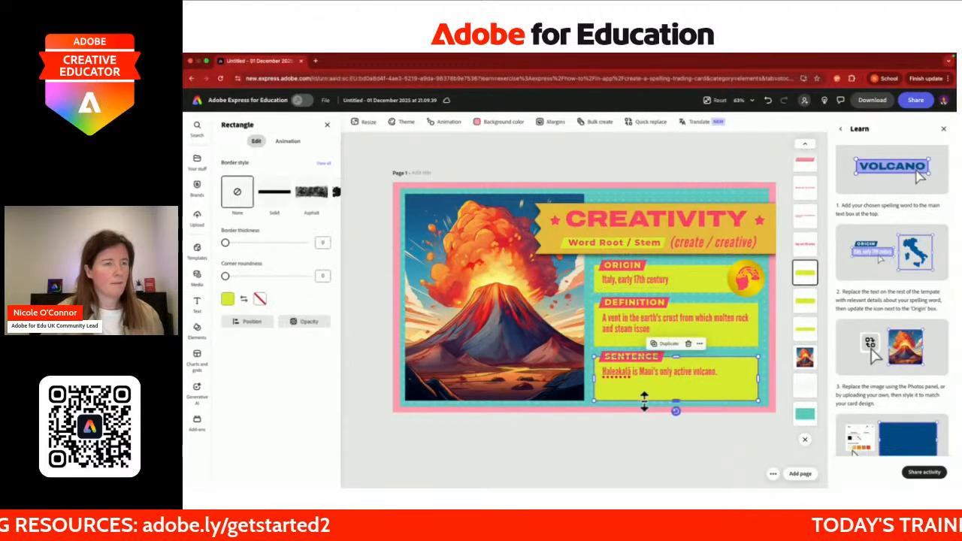
{"action": "left_click", "coordinate": [719, 412]}
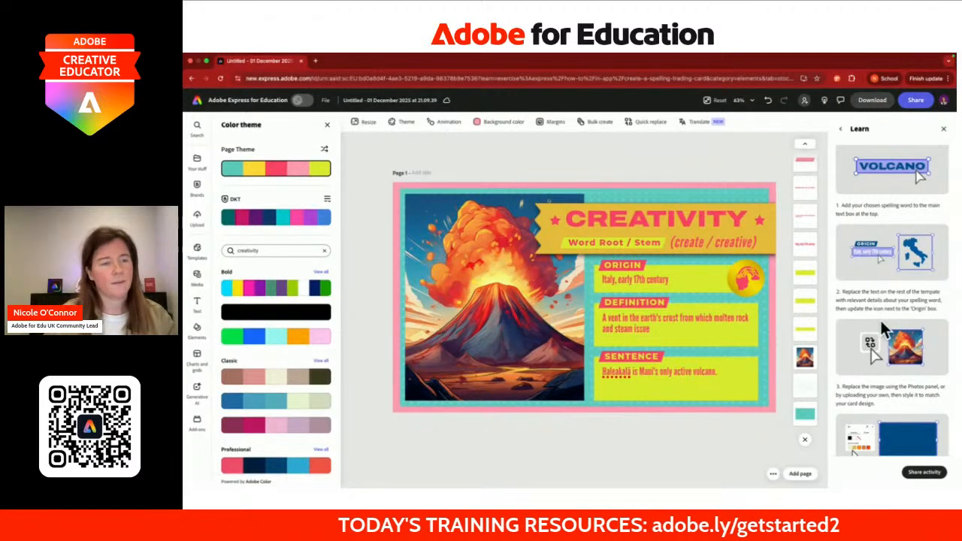
Review the tutorial's image replacement instructions and the replacement sources offered for the volcano image.
{"action": "scroll", "coordinate": [880, 320], "scroll_direction": "down", "scroll_amount": 2}
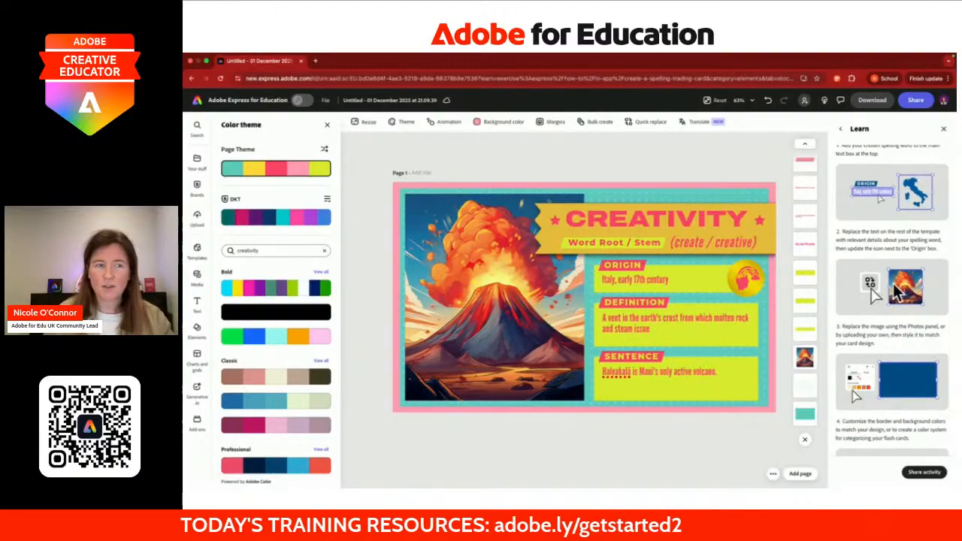
{"action": "mouse_move", "coordinate": [860, 321]}
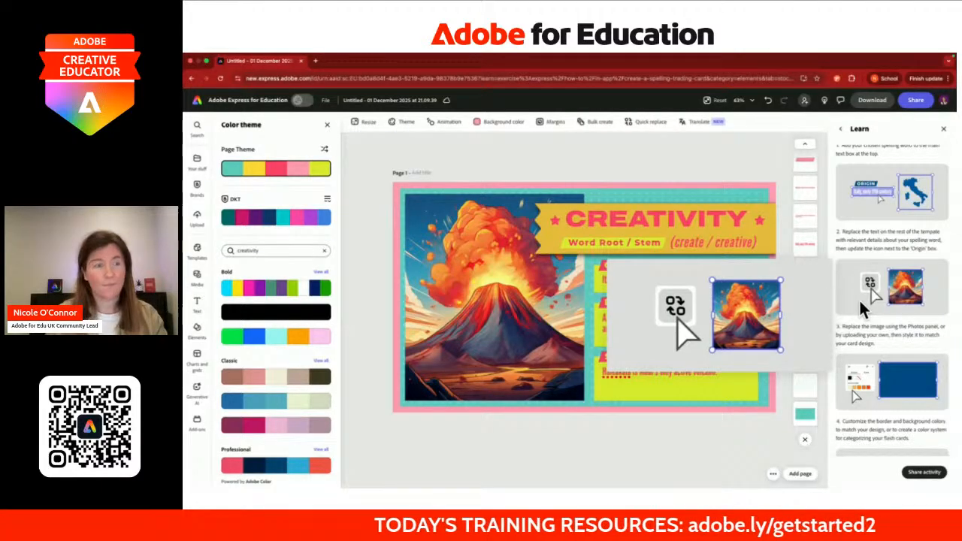
{"action": "left_click", "coordinate": [484, 258]}
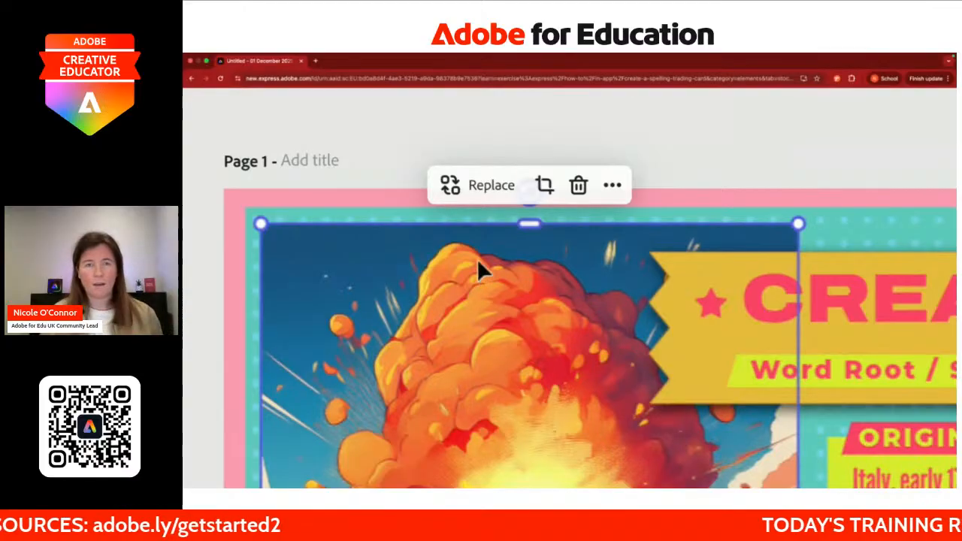
{"action": "left_click", "coordinate": [492, 187]}
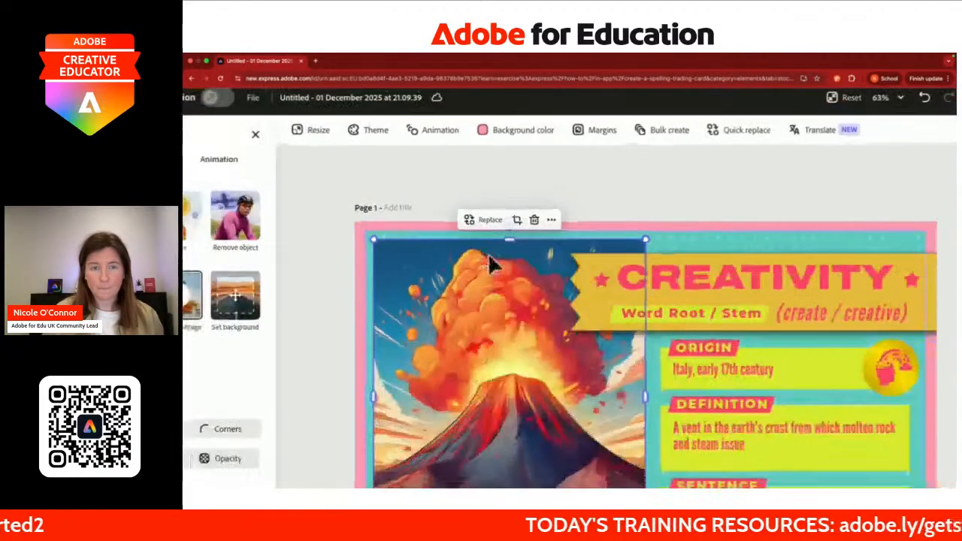
{"action": "scroll", "coordinate": [489, 259], "scroll_direction": "up", "scroll_amount": 3}
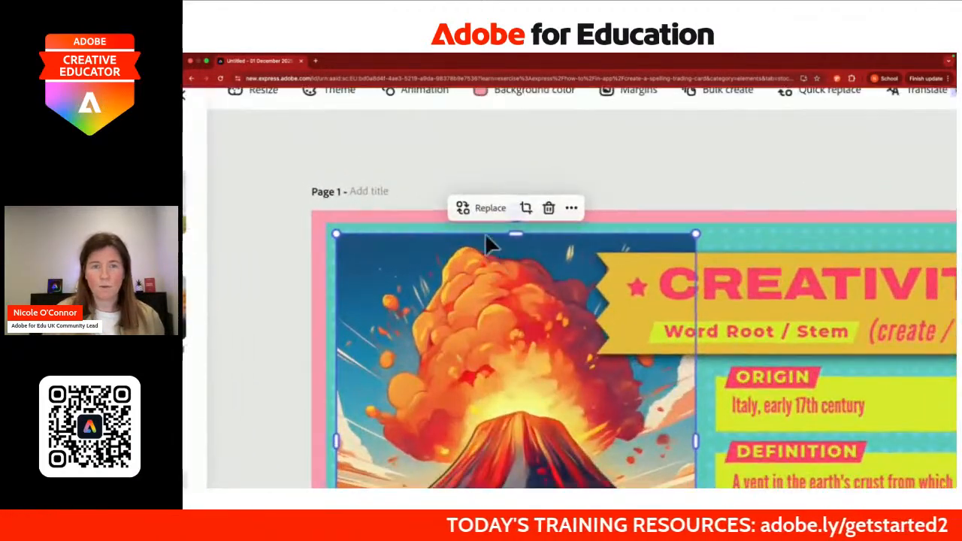
{"action": "left_click", "coordinate": [493, 218]}
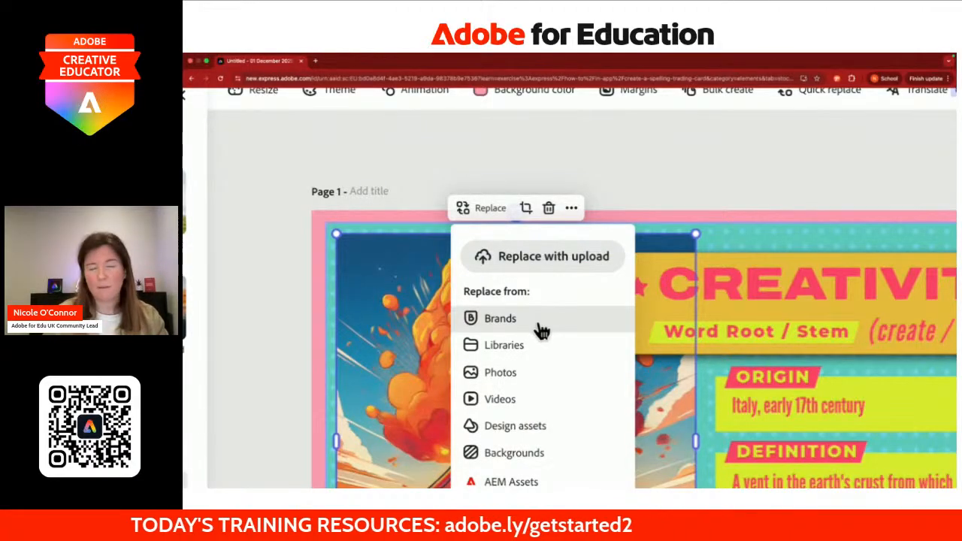
{"action": "scroll", "coordinate": [541, 331], "scroll_direction": "down", "scroll_amount": 1}
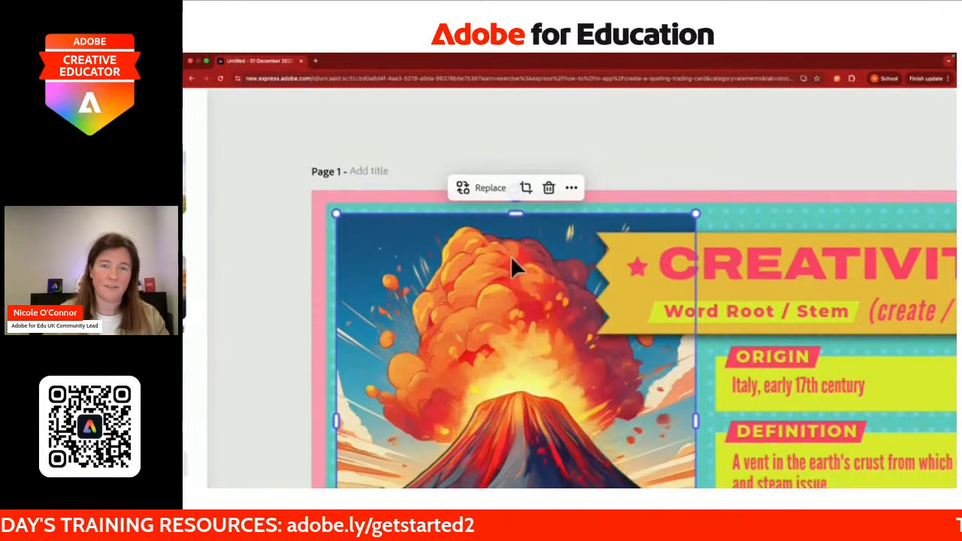
{"action": "scroll", "coordinate": [508, 212], "scroll_direction": "down", "scroll_amount": 2}
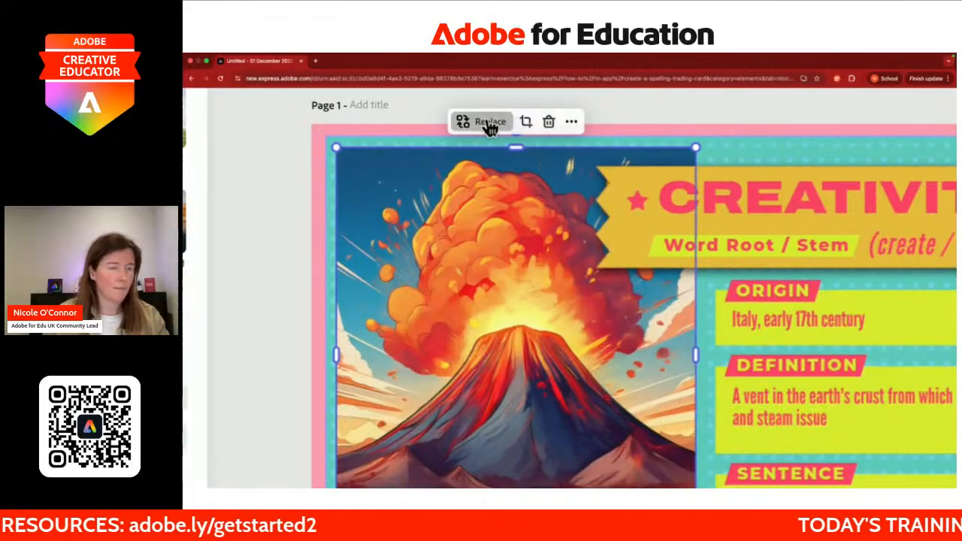
Try to replace the volcano image with one from Photos.
{"action": "left_click", "coordinate": [487, 126]}
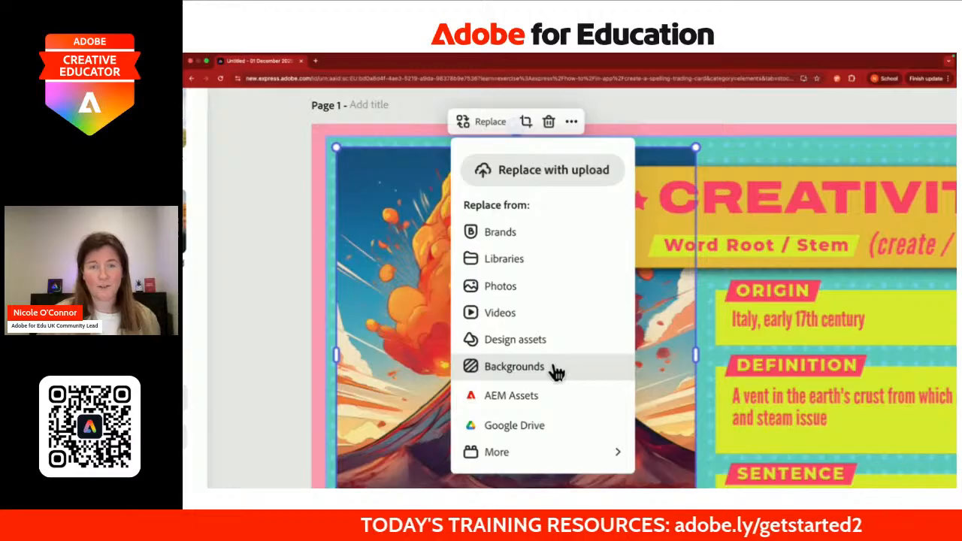
{"action": "mouse_move", "coordinate": [545, 458]}
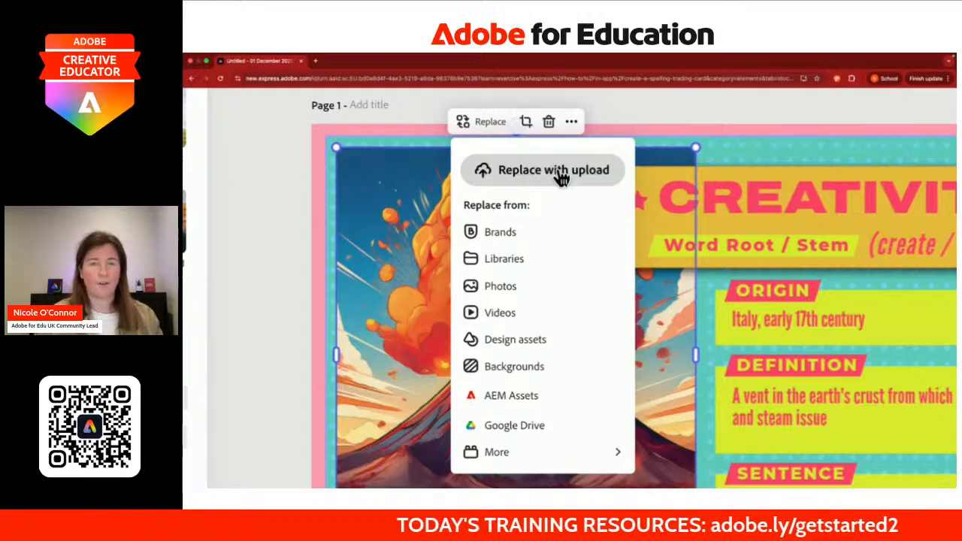
{"action": "left_click", "coordinate": [520, 286]}
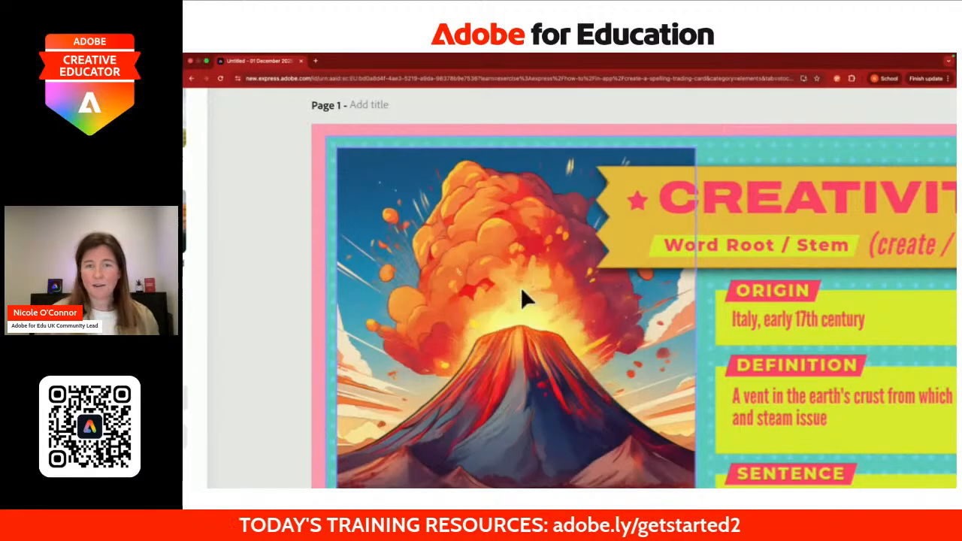
{"action": "scroll", "coordinate": [520, 286], "scroll_direction": "down", "scroll_amount": 5}
{"action": "scroll", "coordinate": [523, 296], "scroll_direction": "down", "scroll_amount": 2}
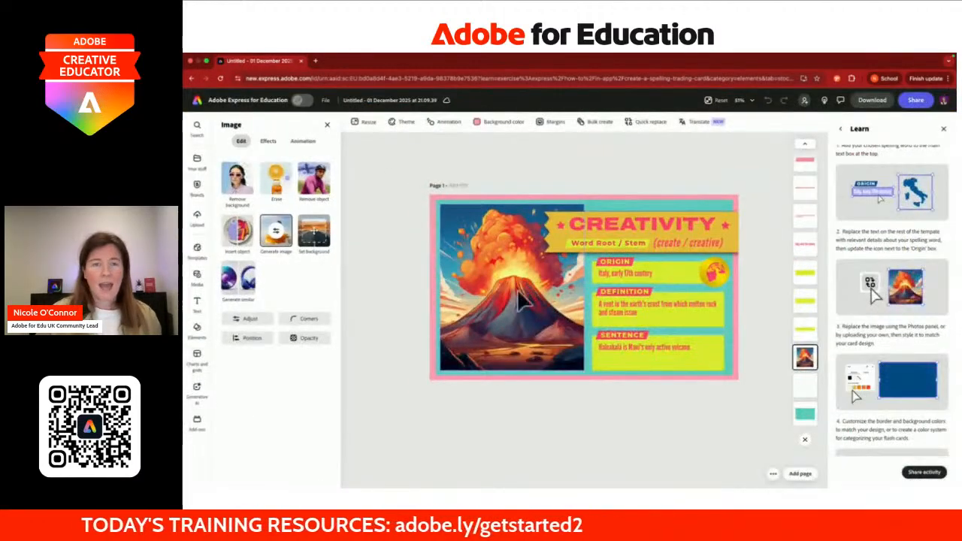
{"action": "left_click", "coordinate": [500, 196]}
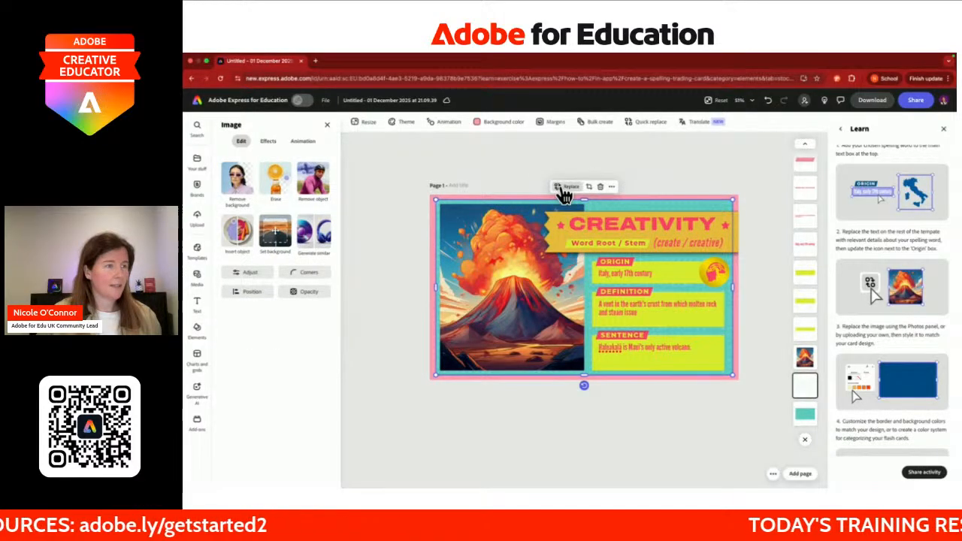
{"action": "left_click", "coordinate": [514, 282]}
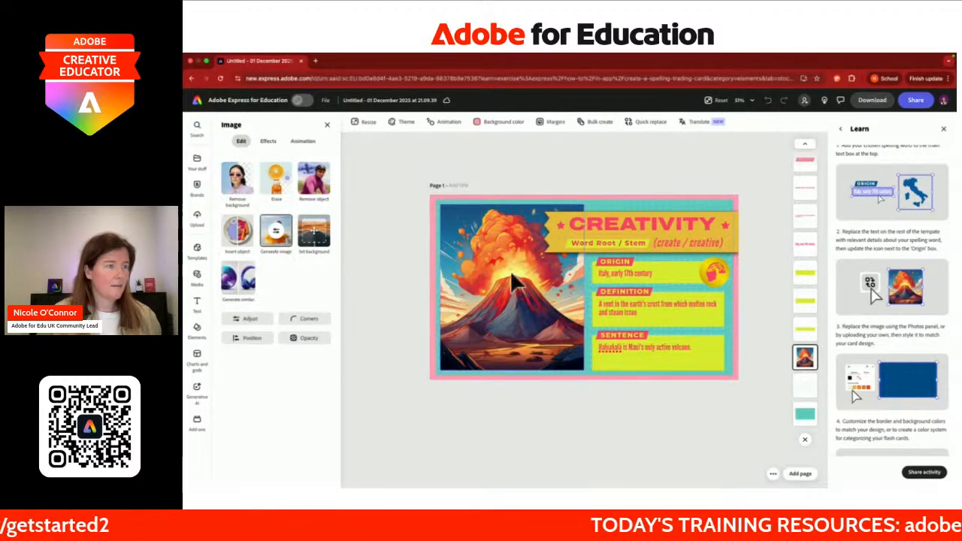
{"action": "left_click", "coordinate": [392, 247]}
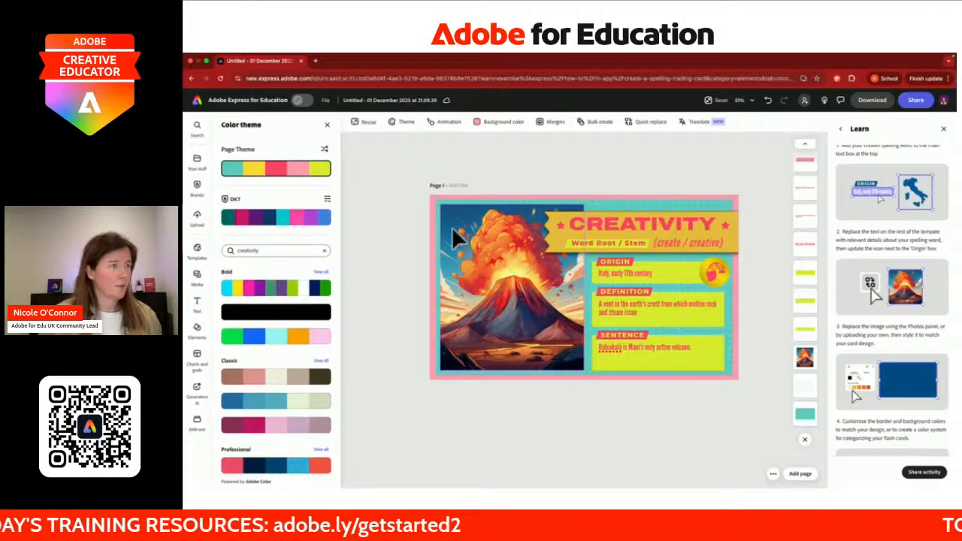
{"action": "scroll", "coordinate": [452, 226], "scroll_direction": "up", "scroll_amount": 1}
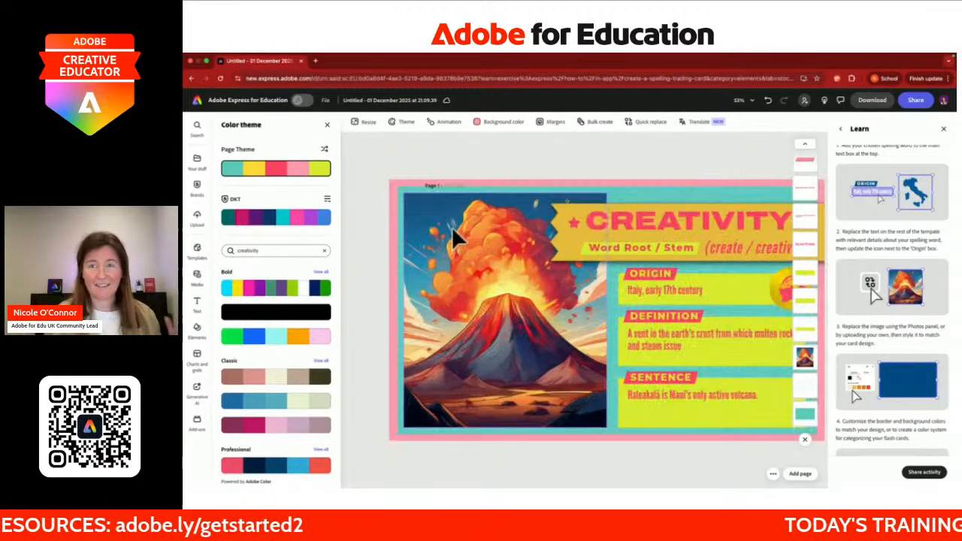
Reload the design and replace the volcano image with the paint-splashed light bulb photo from the "creativity" photo results.
{"action": "left_click", "coordinate": [221, 80]}
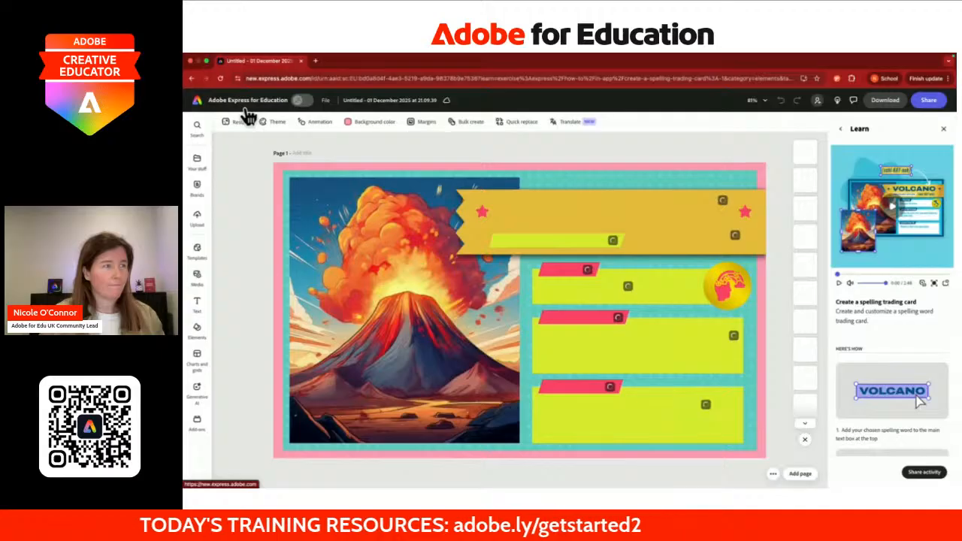
{"action": "left_click", "coordinate": [383, 215]}
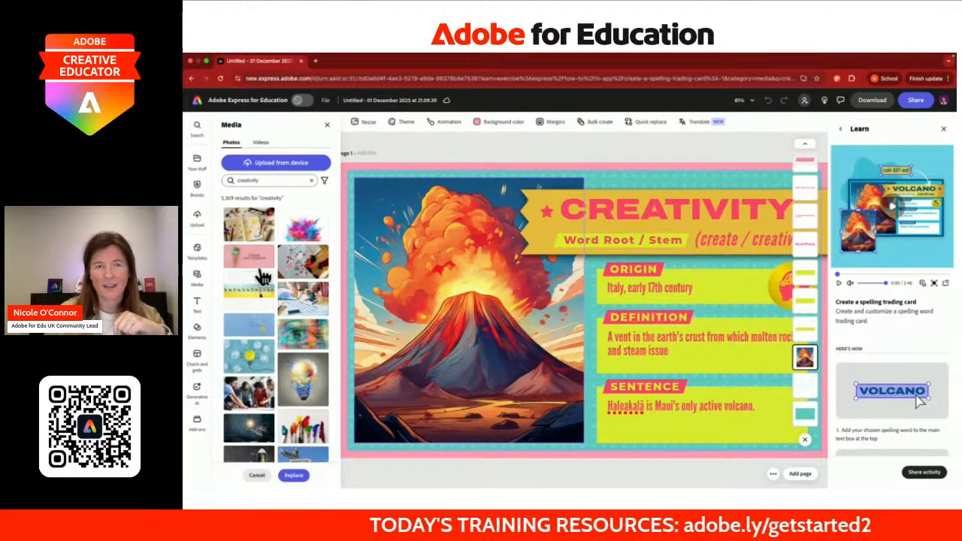
{"action": "scroll", "coordinate": [263, 279], "scroll_direction": "down", "scroll_amount": 4}
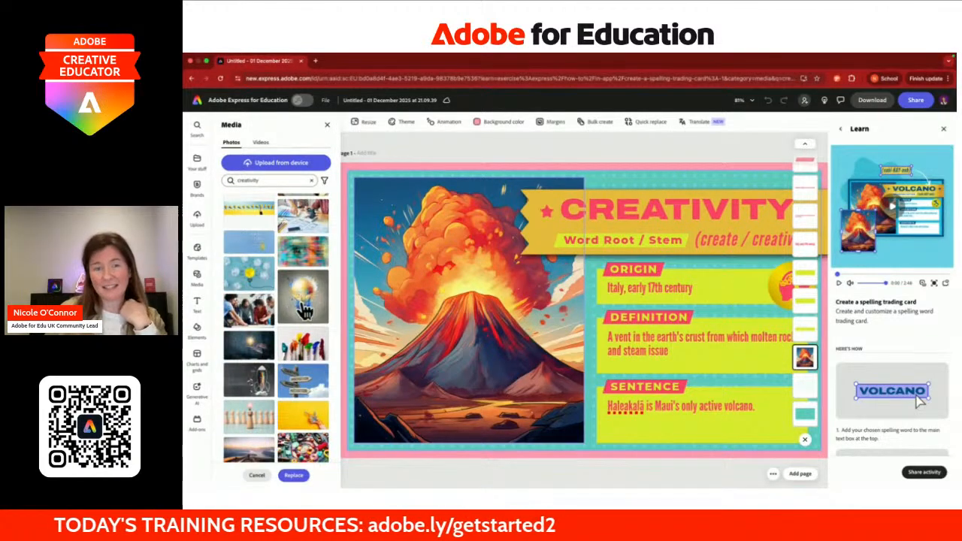
{"action": "left_click", "coordinate": [304, 310]}
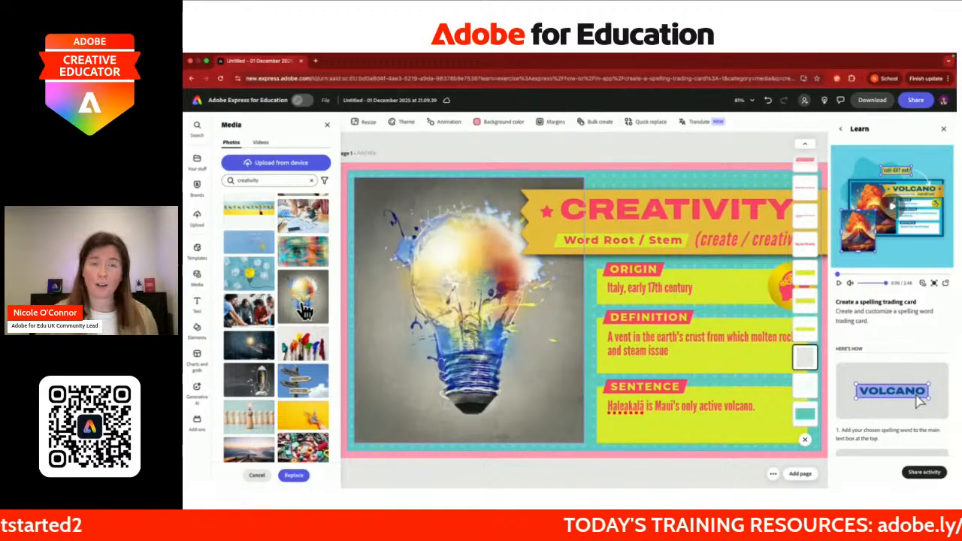
Swap the card's main picture for the "new ideas" teamwork photo further down the "creativity" results.
{"action": "scroll", "coordinate": [286, 301], "scroll_direction": "down", "scroll_amount": 3}
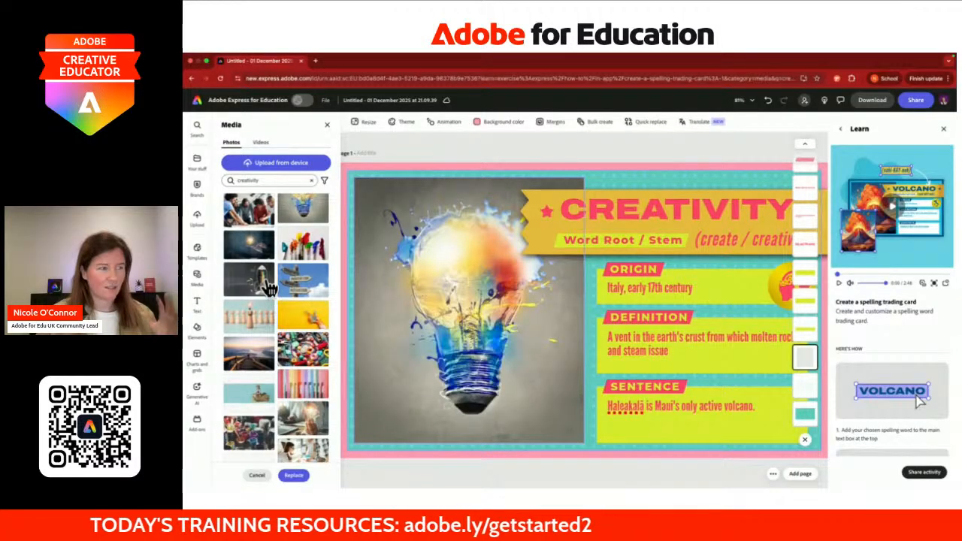
{"action": "scroll", "coordinate": [272, 291], "scroll_direction": "down", "scroll_amount": 3}
{"action": "scroll", "coordinate": [269, 290], "scroll_direction": "down", "scroll_amount": 2}
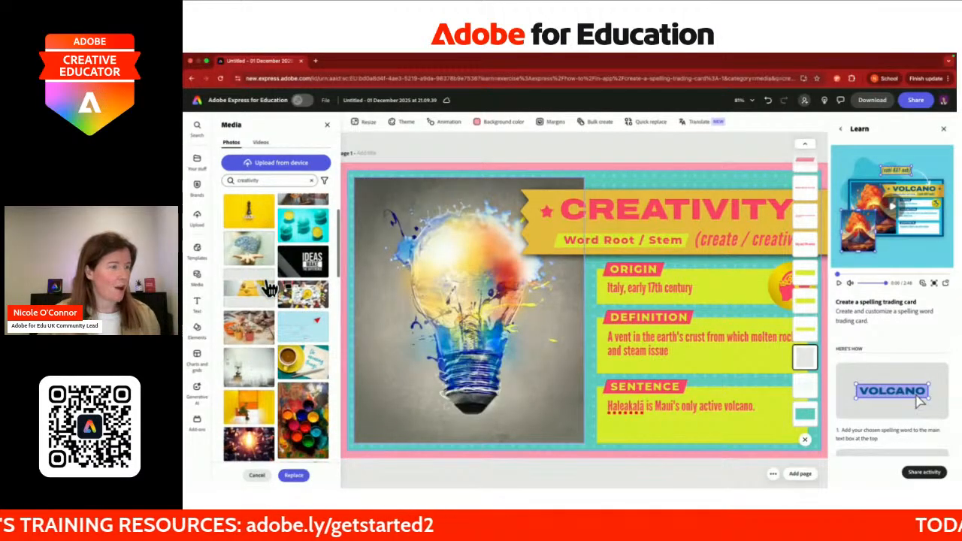
{"action": "left_click", "coordinate": [304, 299]}
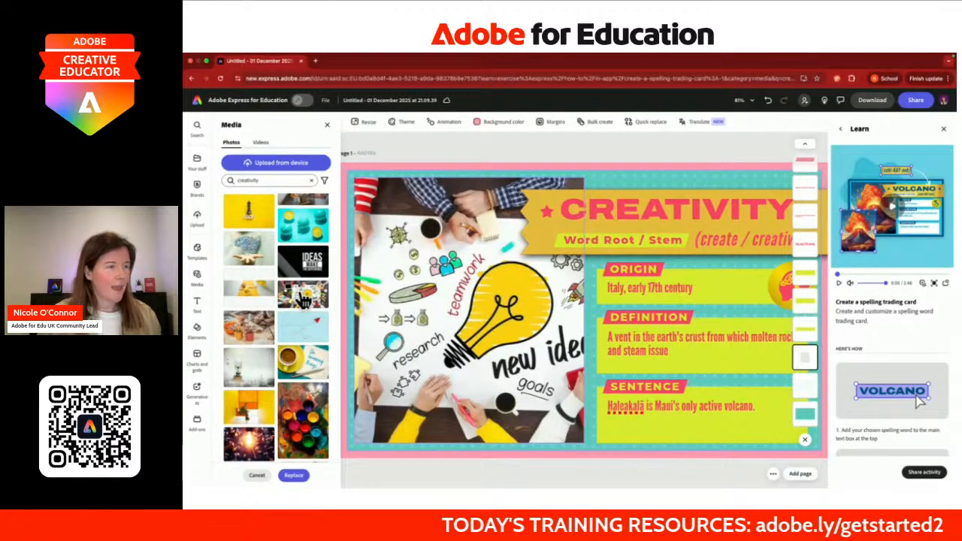
Shift the photo within its crop frame so the full light bulb and "new ideas" lettering fit.
{"action": "left_click", "coordinate": [498, 308]}
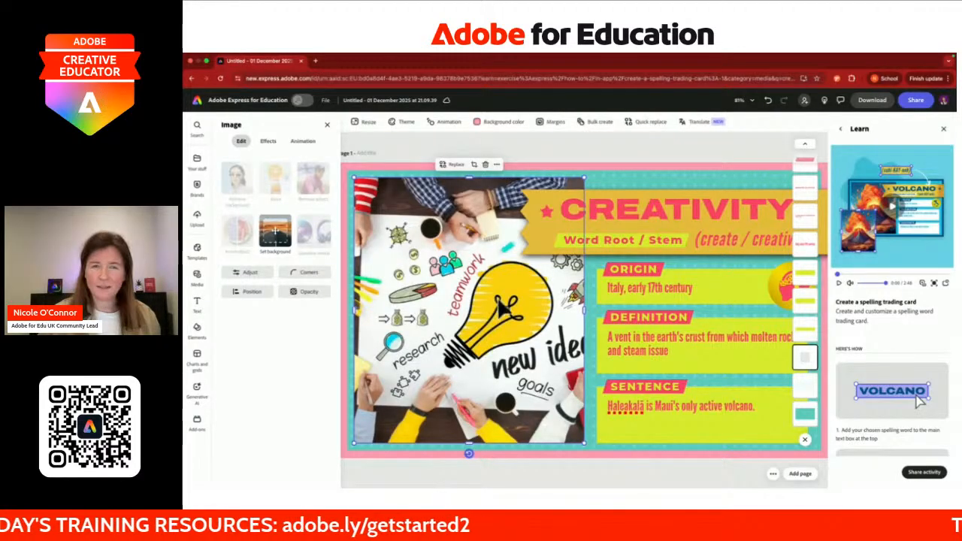
{"action": "double_click", "coordinate": [472, 301]}
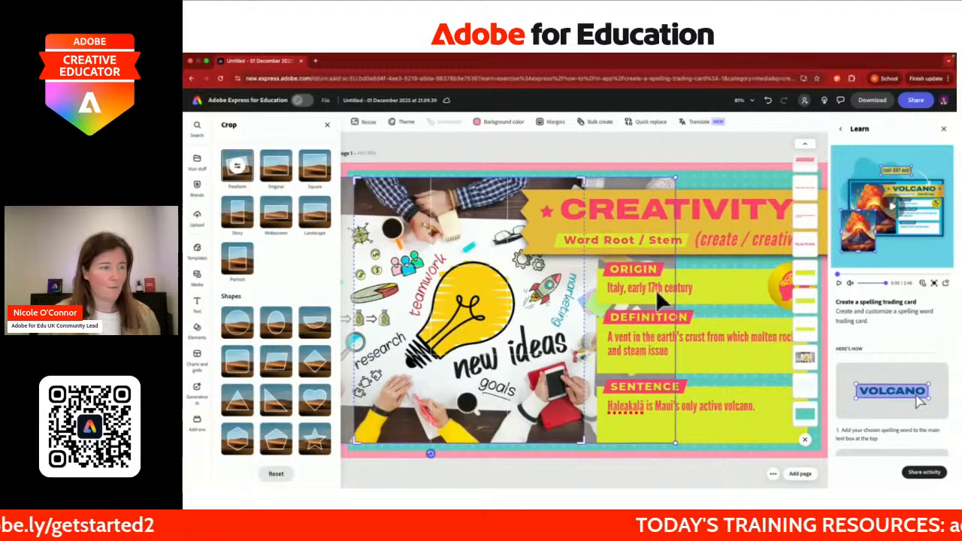
{"action": "left_click", "coordinate": [715, 169]}
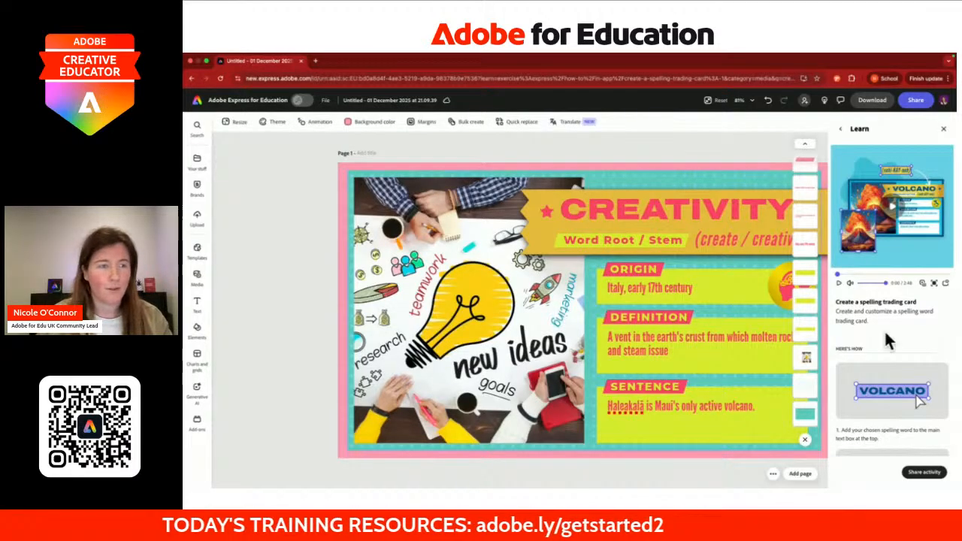
Read the remaining tutorial steps on customizing colors and downloading the flash card, and open the page's additional options.
{"action": "scroll", "coordinate": [883, 329], "scroll_direction": "down", "scroll_amount": 5}
{"action": "scroll", "coordinate": [884, 331], "scroll_direction": "down", "scroll_amount": 2}
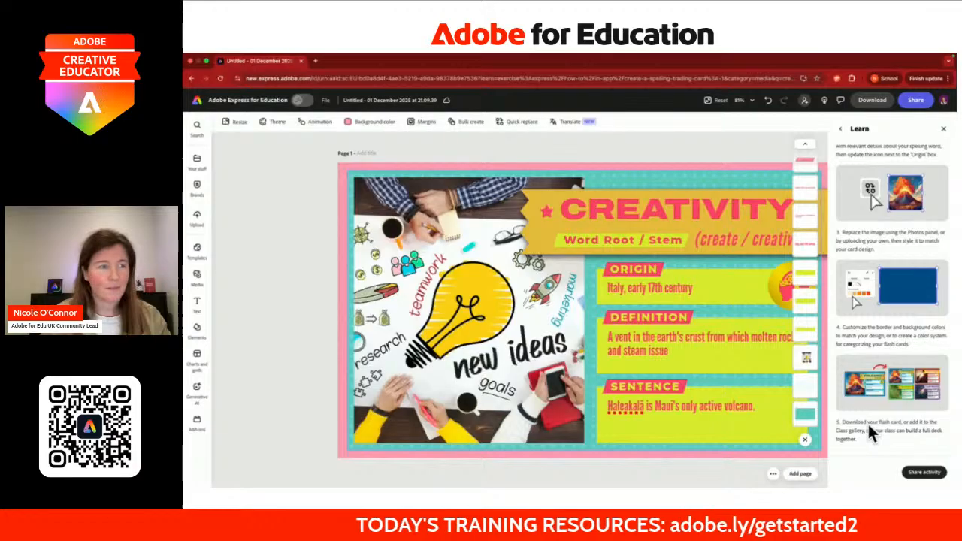
{"action": "scroll", "coordinate": [742, 282], "scroll_direction": "down", "scroll_amount": 3}
{"action": "scroll", "coordinate": [742, 285], "scroll_direction": "down", "scroll_amount": 2}
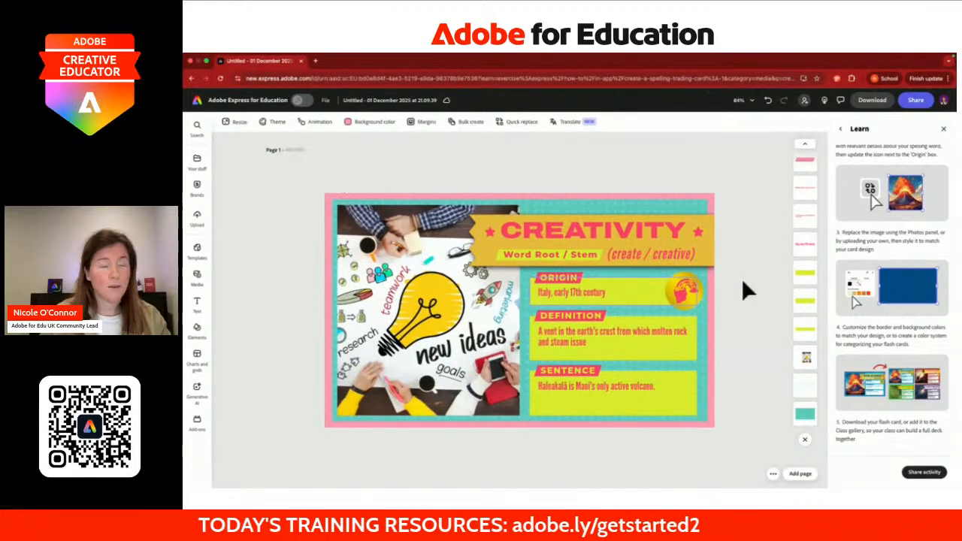
{"action": "scroll", "coordinate": [743, 284], "scroll_direction": "up", "scroll_amount": 3}
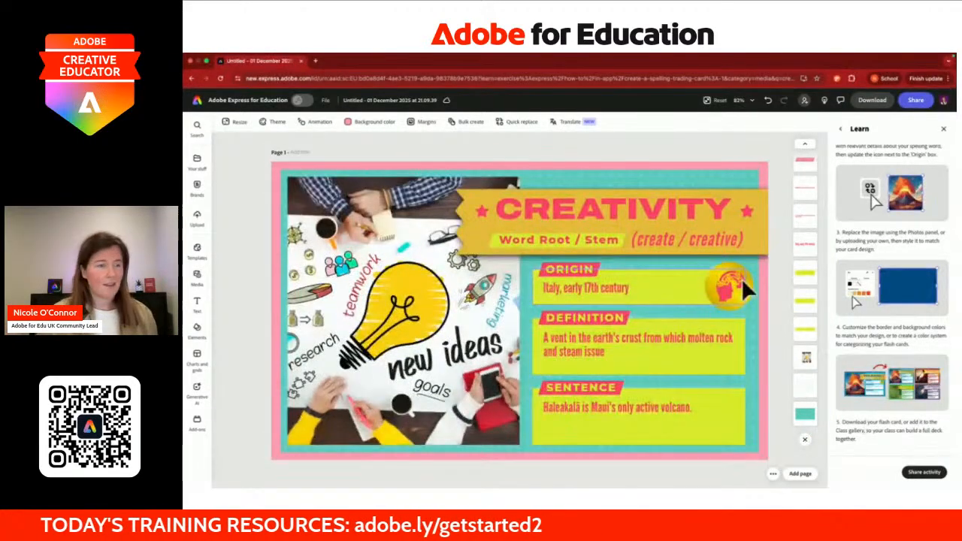
{"action": "left_click", "coordinate": [773, 473]}
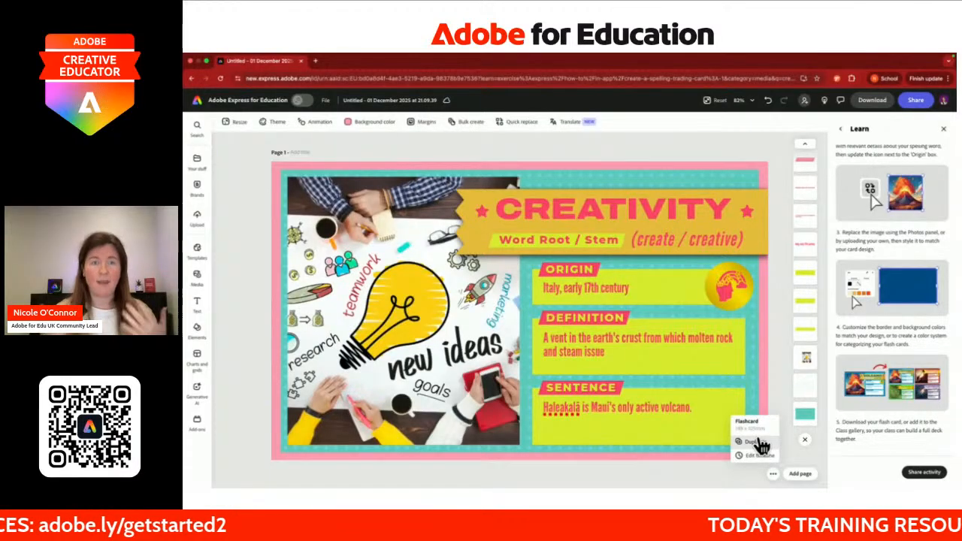